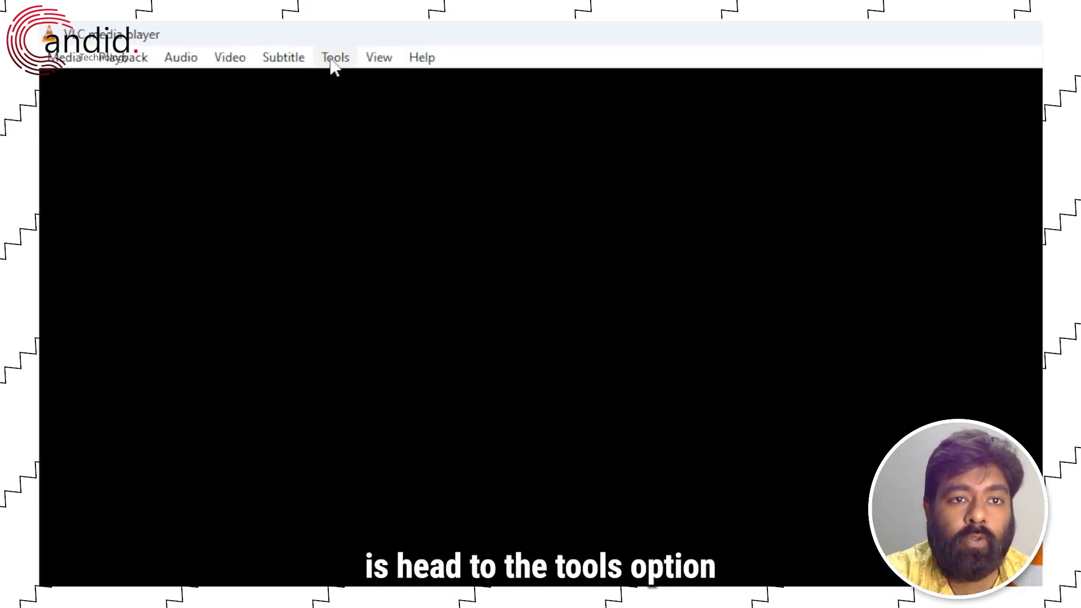
Open Tools > Preferences and expand the Menus language list on Interface Settings
click(333, 62)
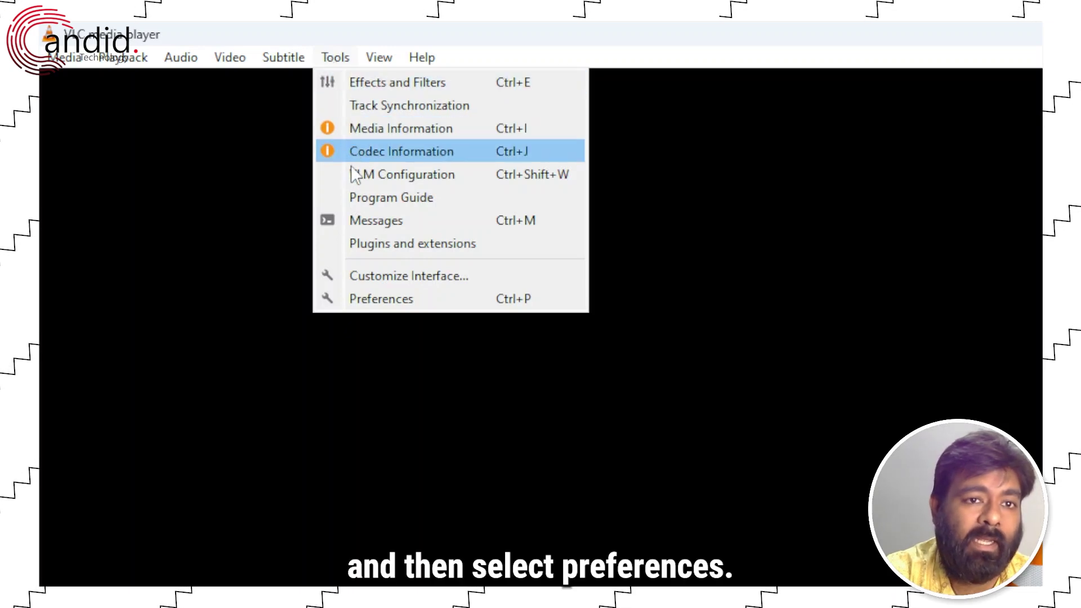
click(362, 298)
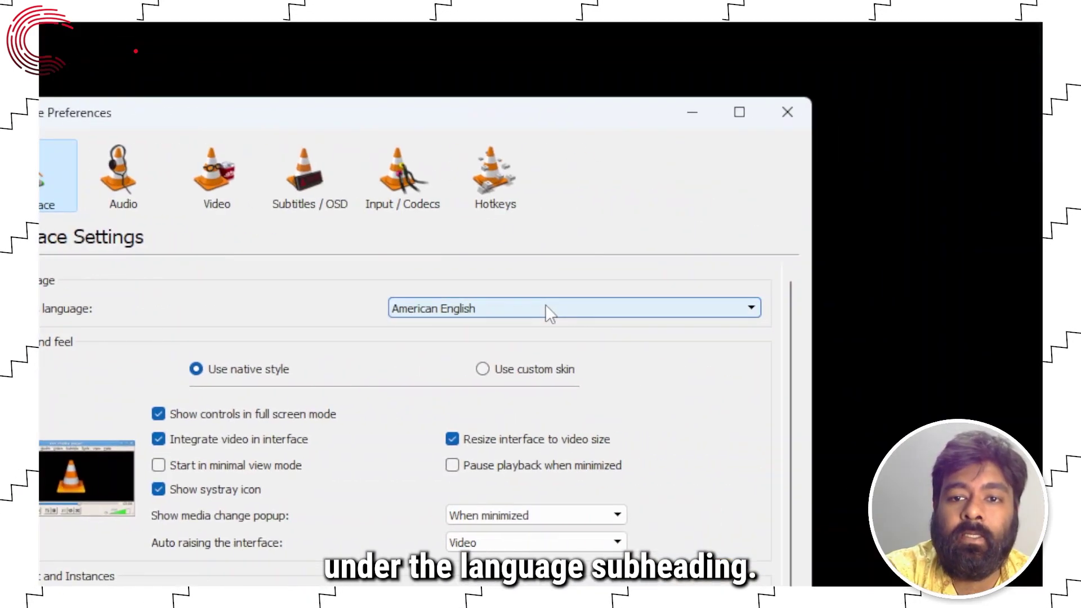
click(547, 312)
scroll(482, 366, down, 3)
scroll(483, 366, down, 7)
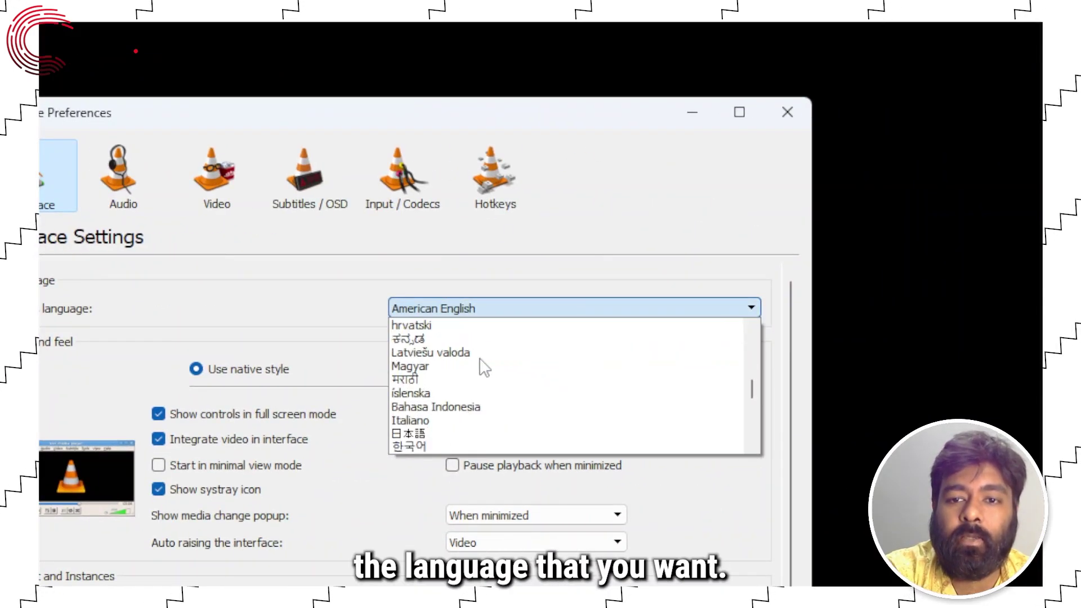
scroll(483, 367, down, 3)
scroll(483, 367, down, 4)
scroll(484, 367, down, 2)
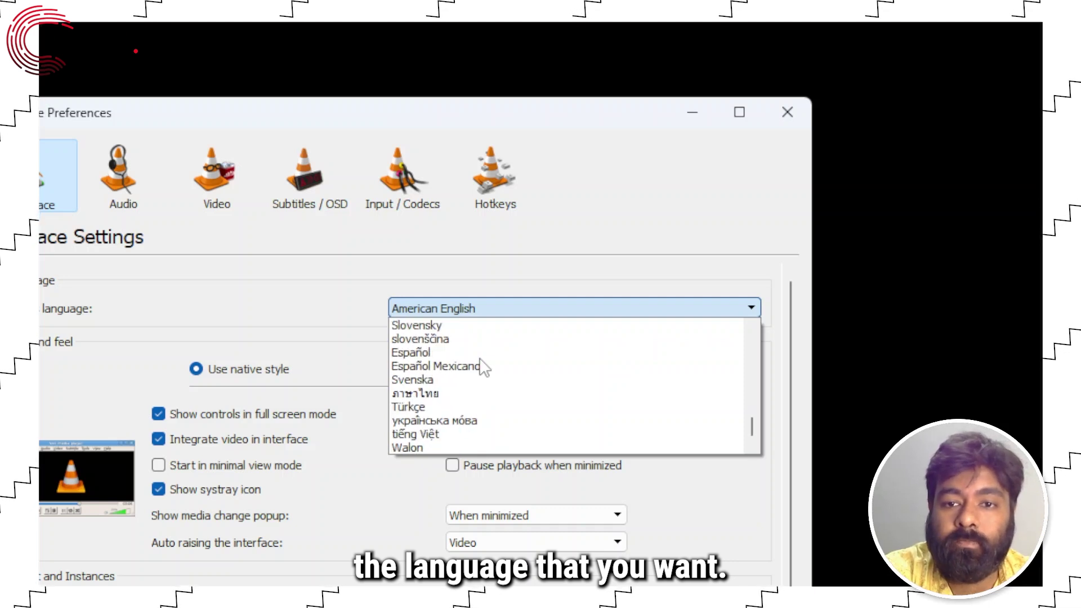
scroll(444, 434, up, 10)
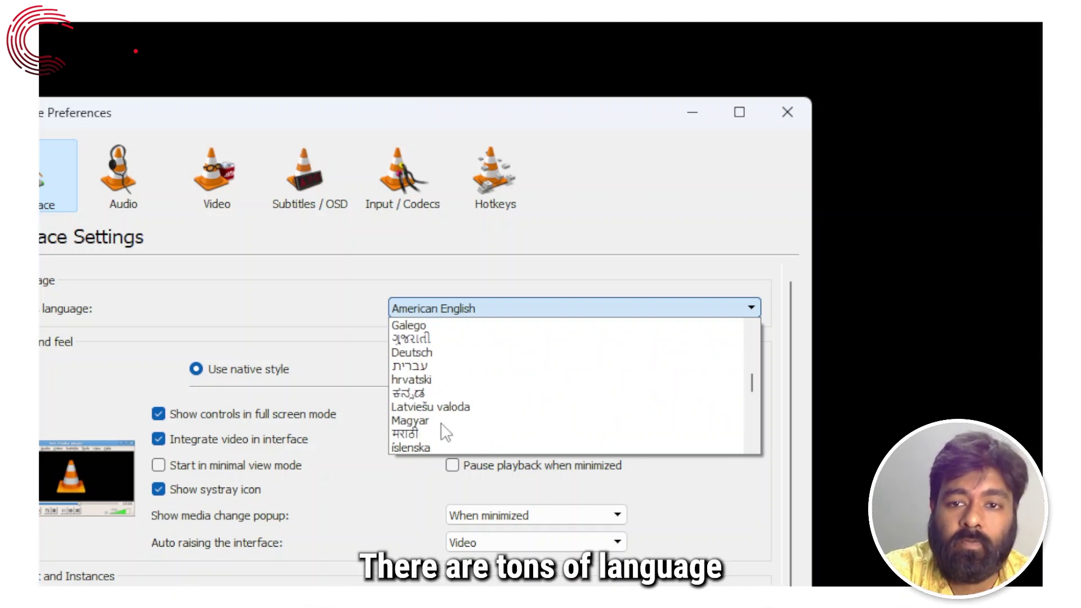
scroll(506, 430, up, 7)
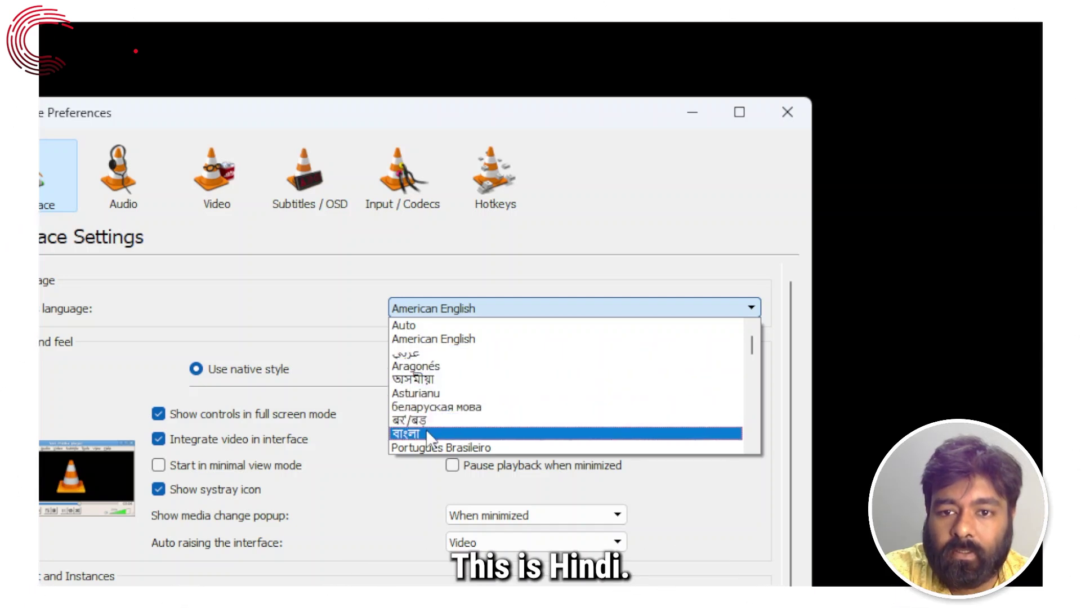
scroll(429, 425, down, 3)
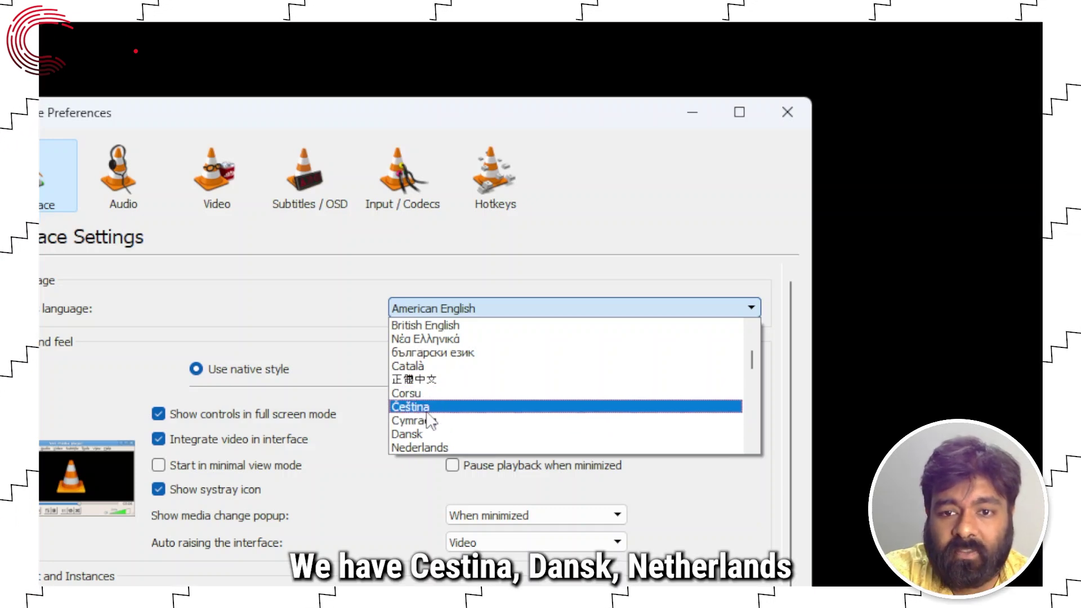
scroll(429, 433, down, 3)
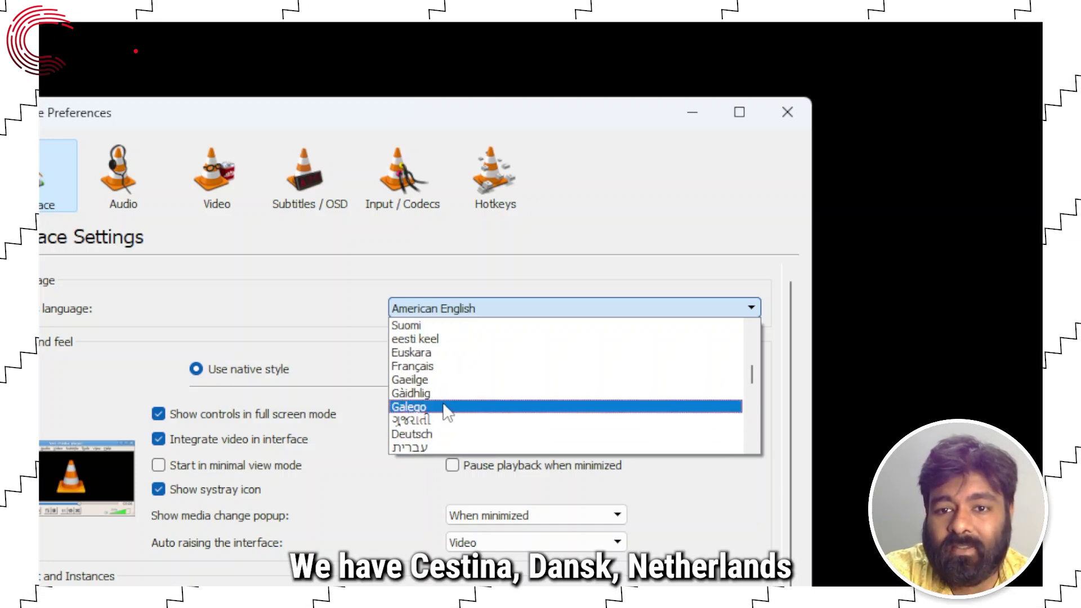
scroll(446, 369, down, 3)
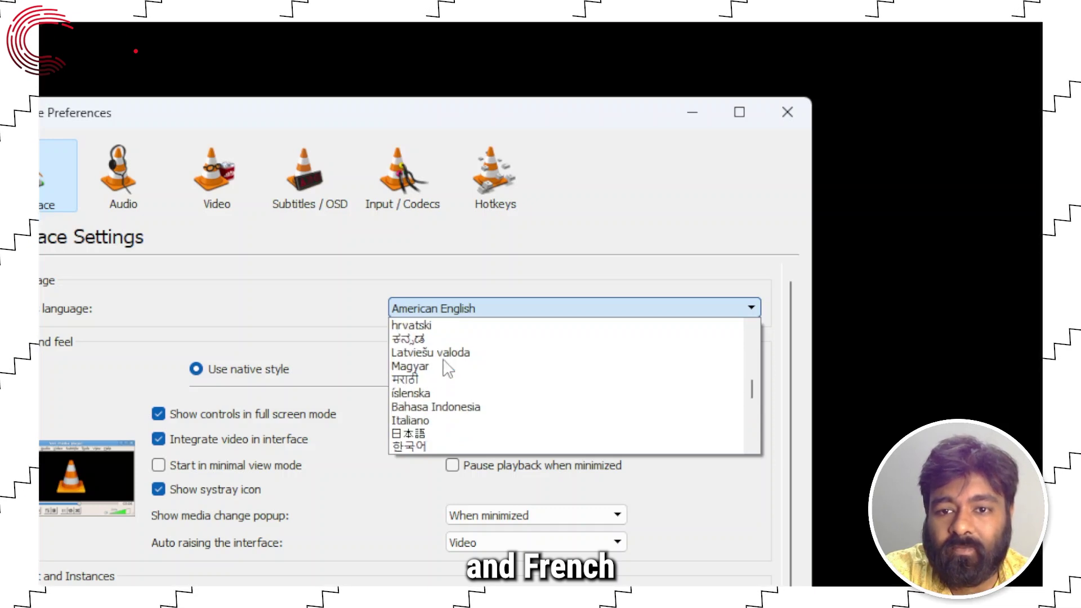
scroll(448, 412, down, 3)
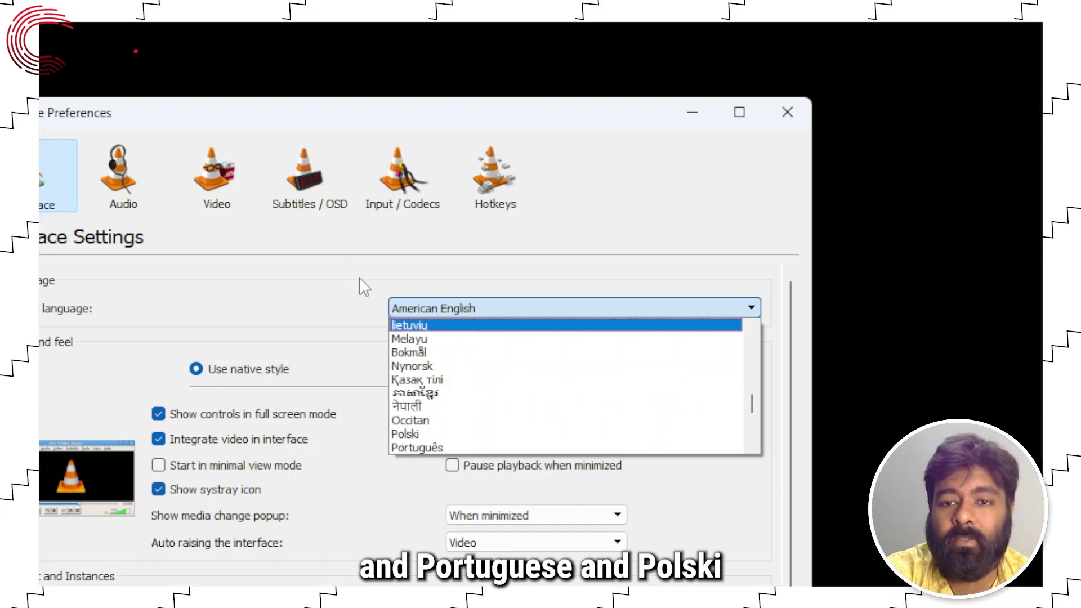
Close the language list with American English unchanged, then expand the Menus language choices again
click(373, 272)
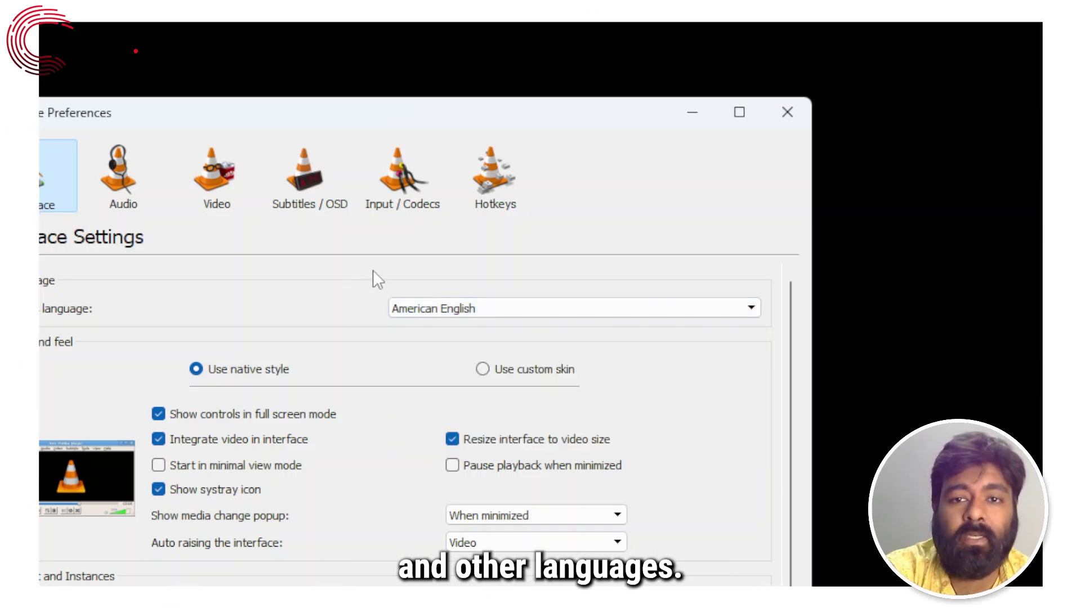
click(469, 309)
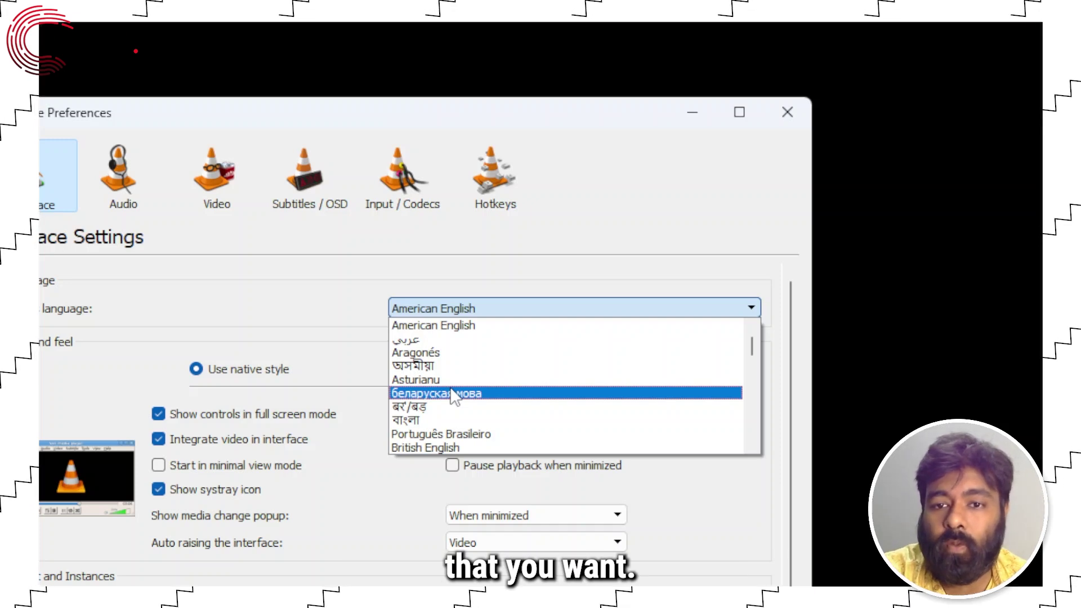
scroll(452, 392, down, 3)
scroll(445, 364, up, 3)
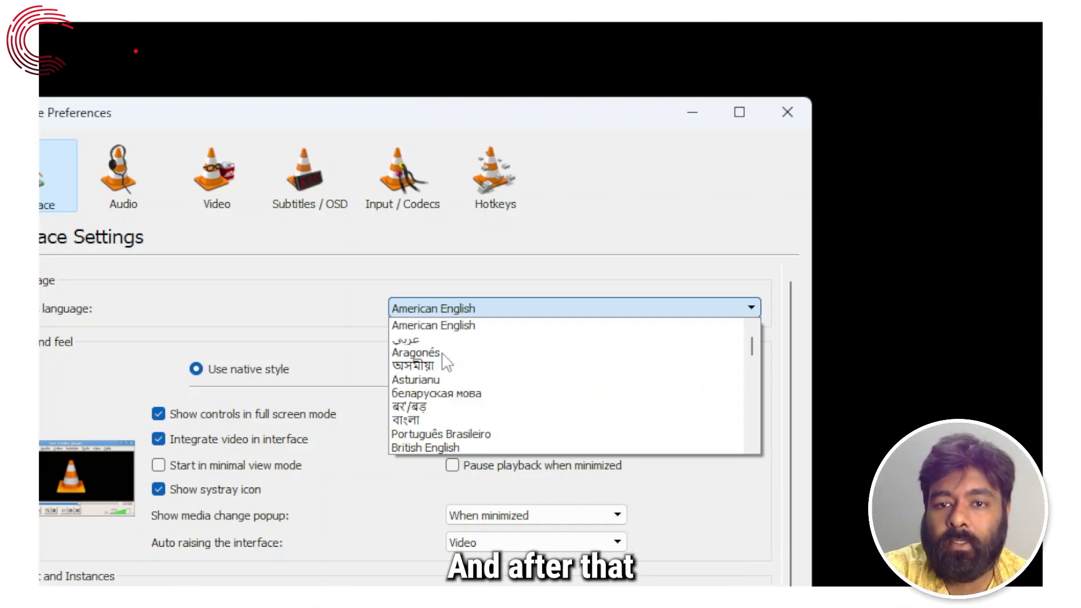
Choose बर'/बड़ as the menu language, close the remaining window, and relaunch VLC
click(438, 406)
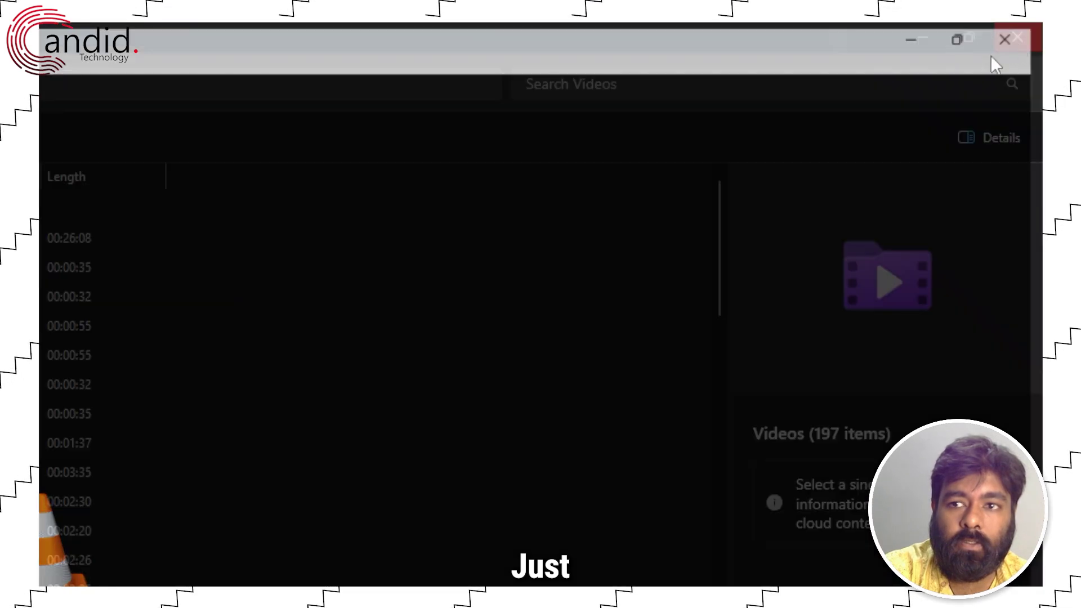
click(1016, 37)
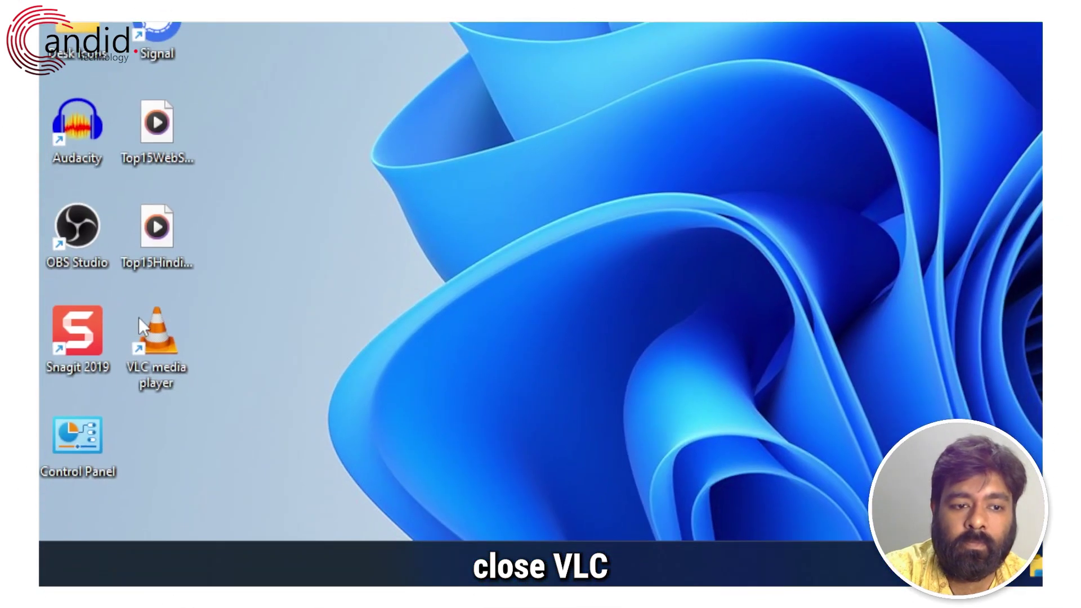
double_click(155, 341)
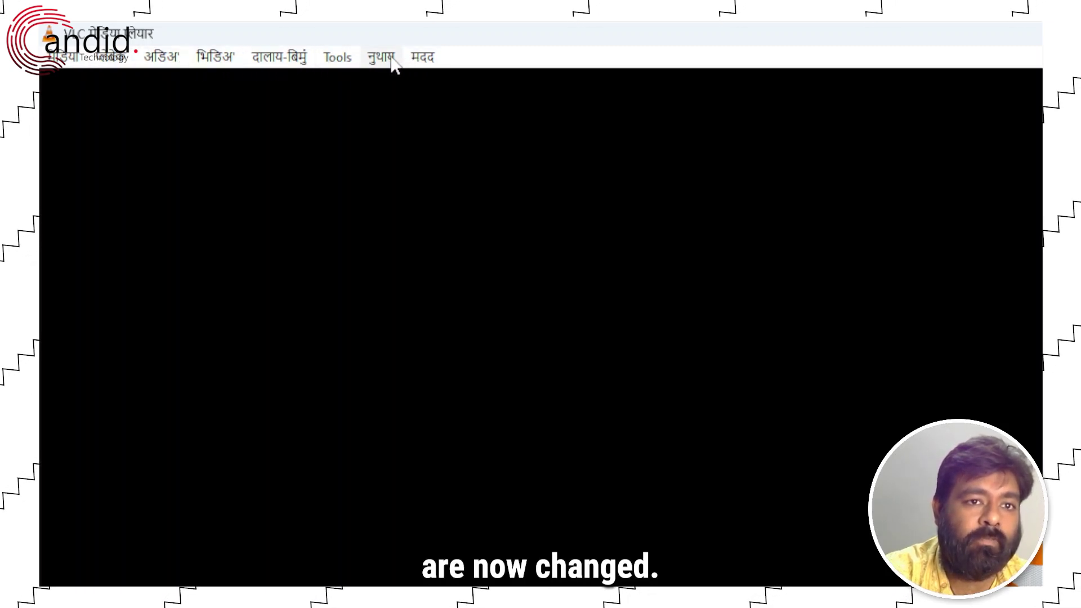
Open Tools > Preferences from the translated menu bar
click(347, 56)
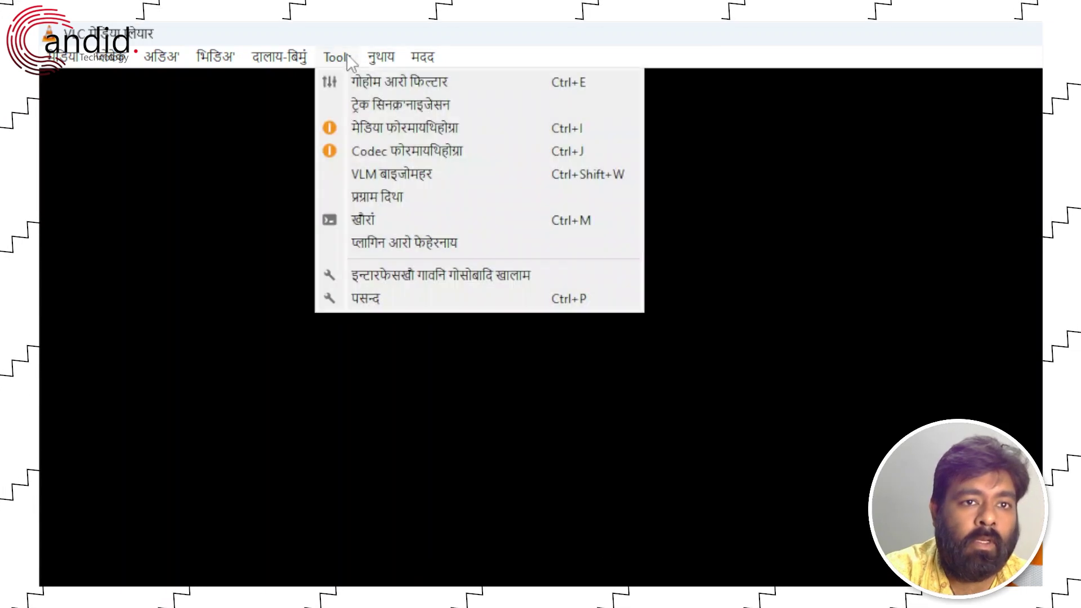
click(395, 304)
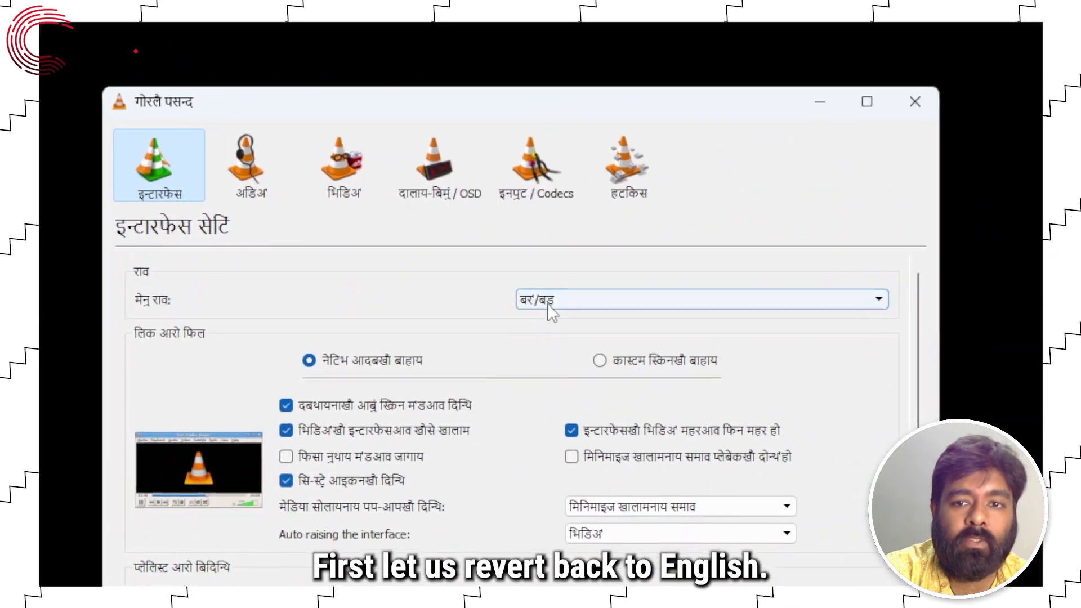
Save American English as the menu language, then quit VLC with Ctrl+Q
click(548, 303)
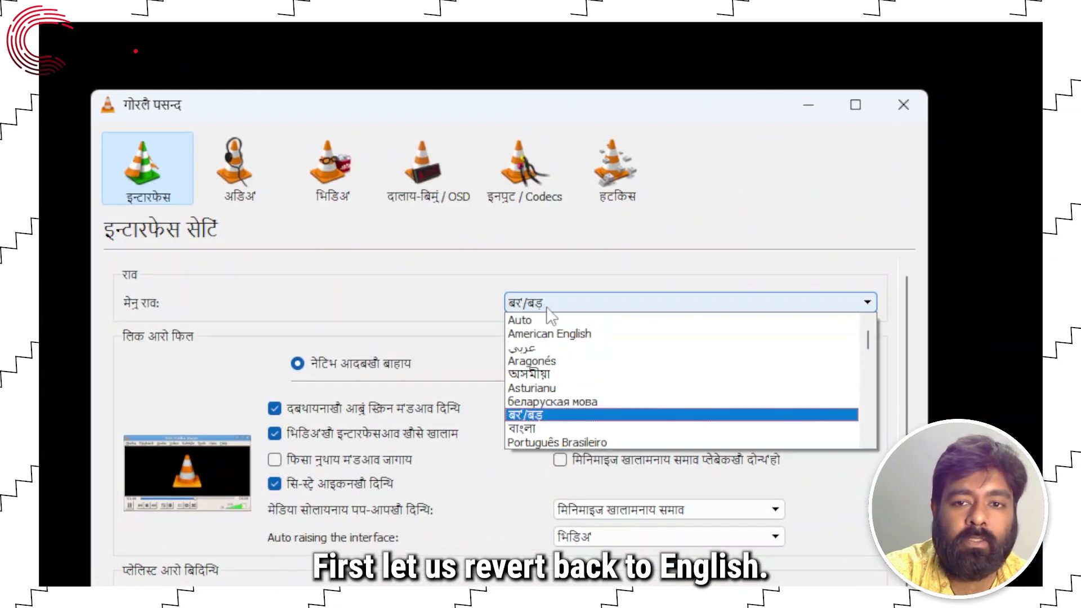
click(566, 331)
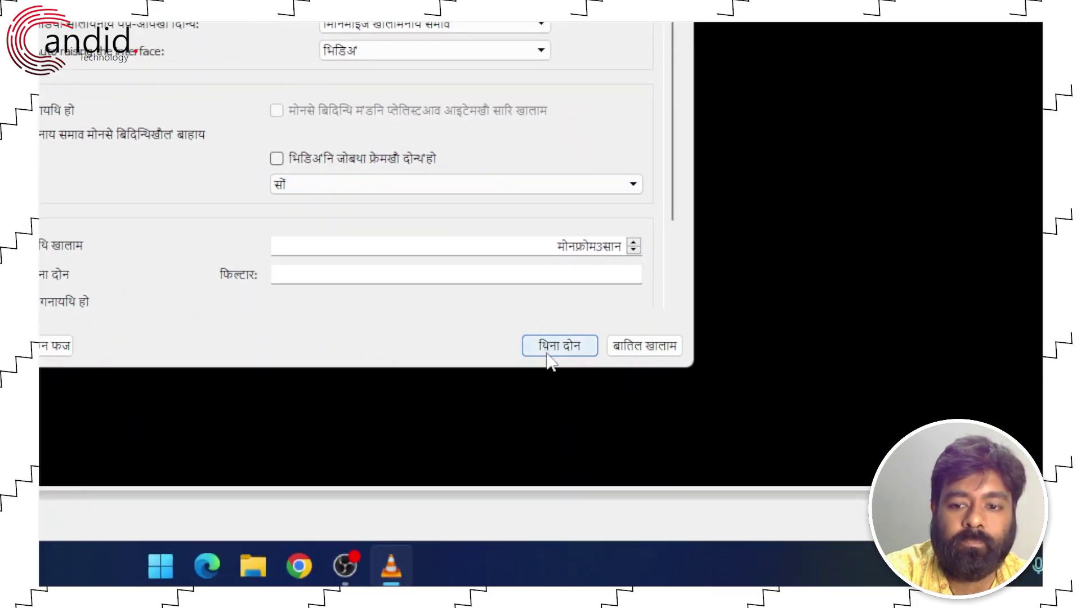
click(550, 347)
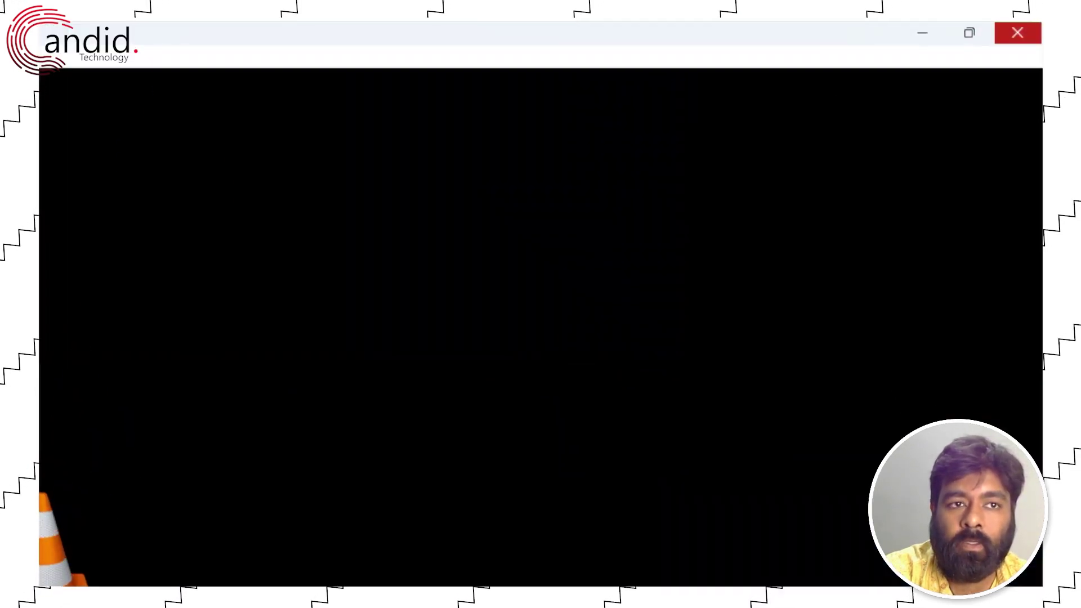
key(ctrl+q)
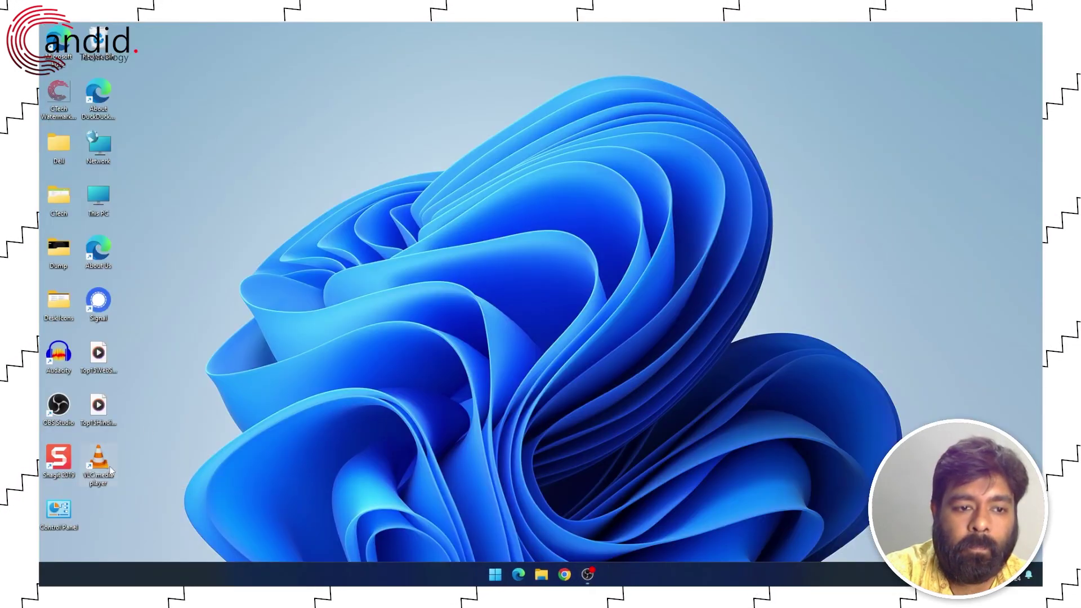
Relaunch VLC from its desktop icon to get English menus
double_click(110, 469)
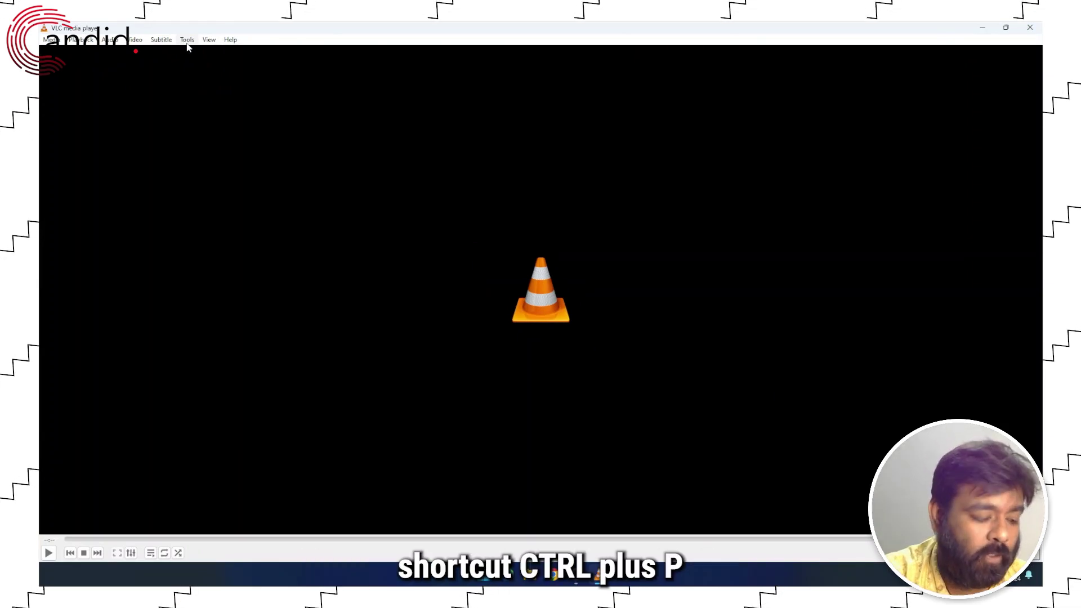
key(ctrl+p)
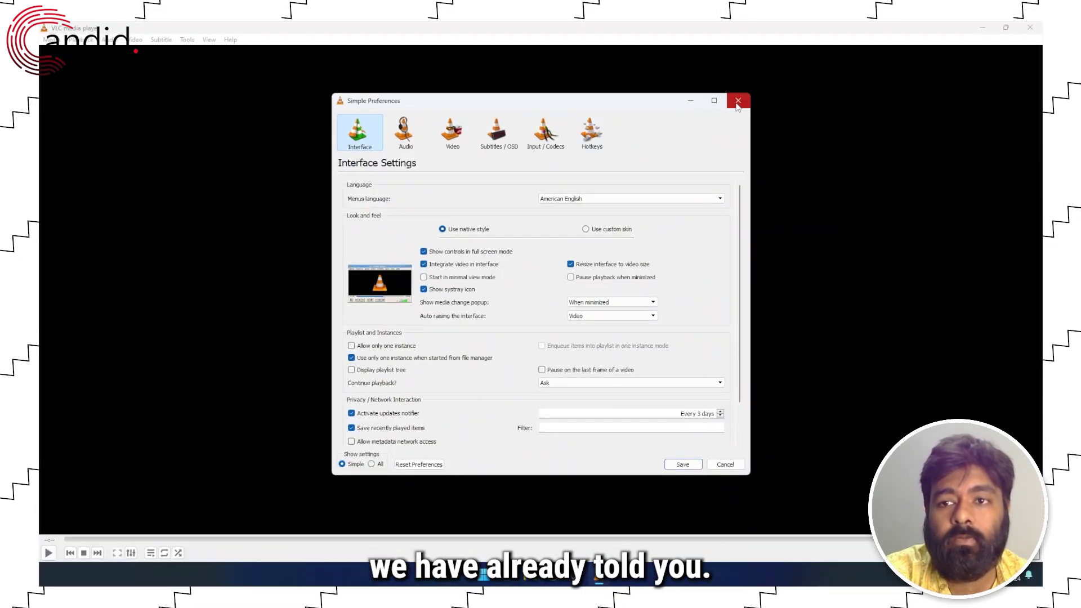
click(737, 100)
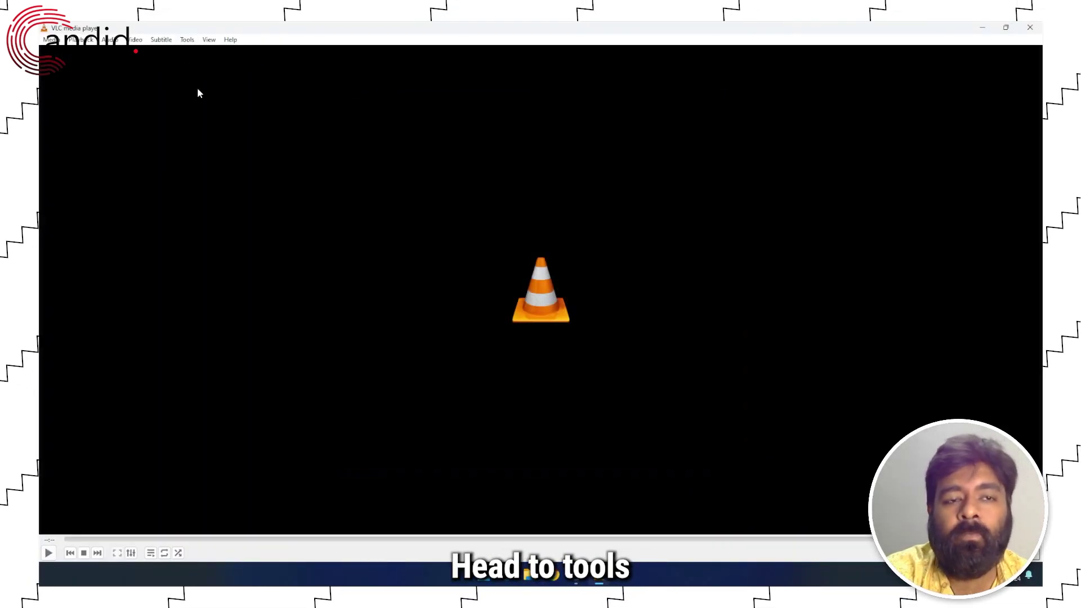